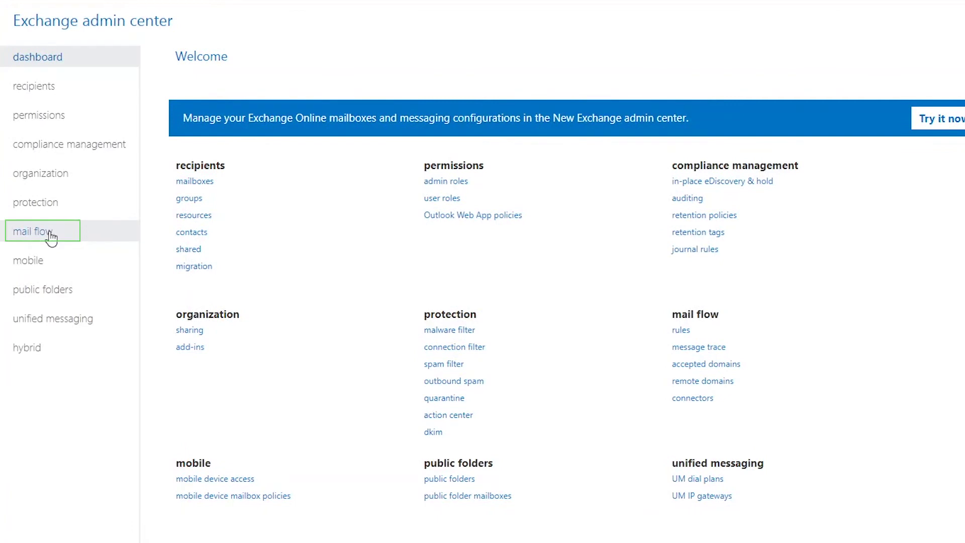
Go to the mail flow message trace page and expand the Date range list
click(52, 236)
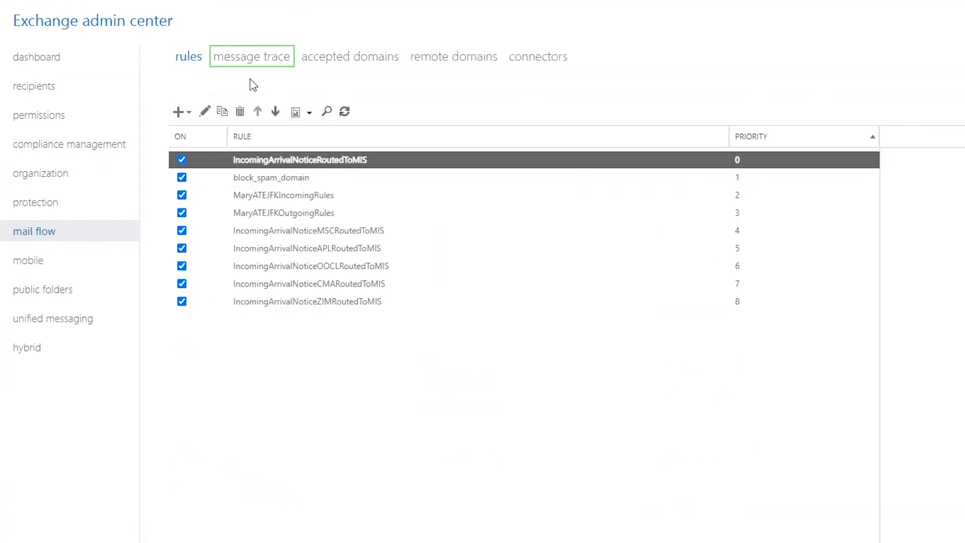
click(259, 64)
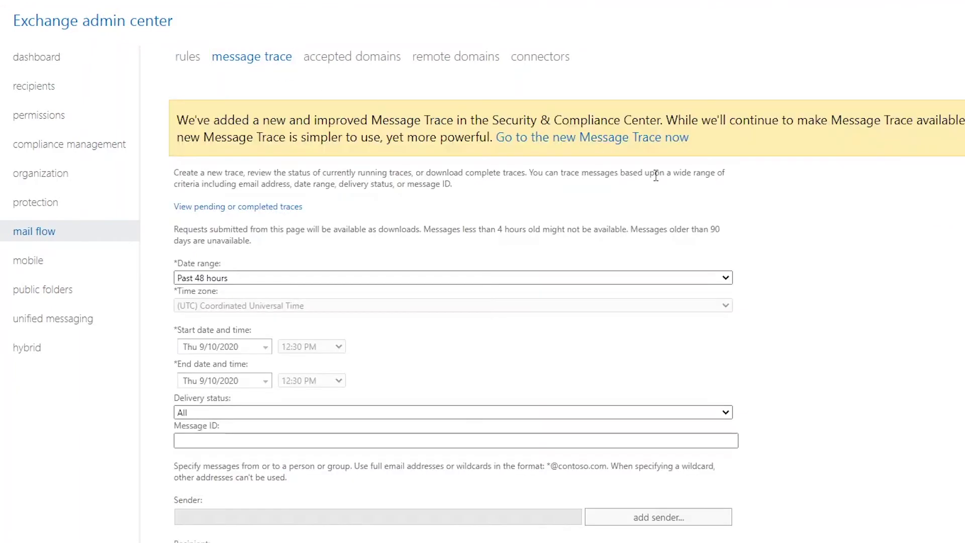
click(690, 277)
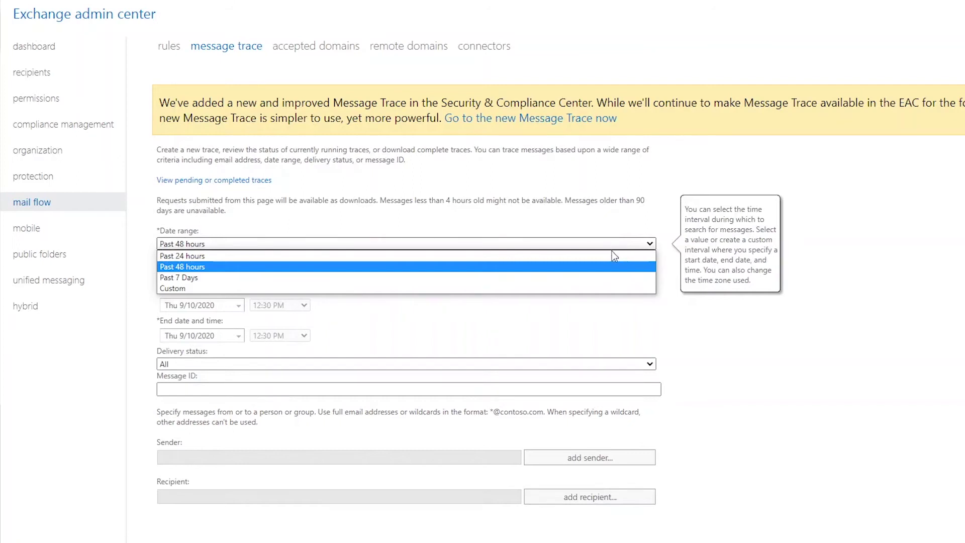
click(606, 279)
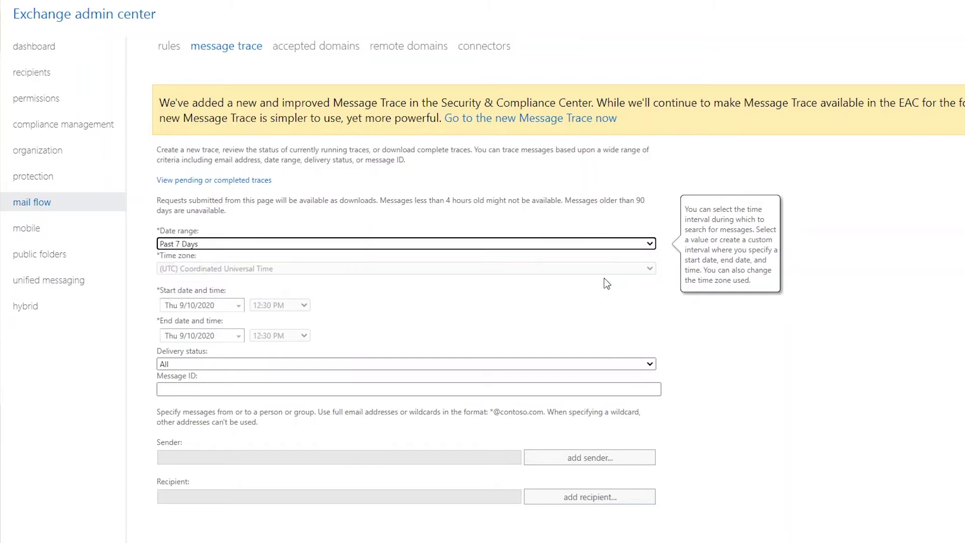
Use a Past 7 Days date range, keep Delivery status at All, and start adding senders
click(575, 278)
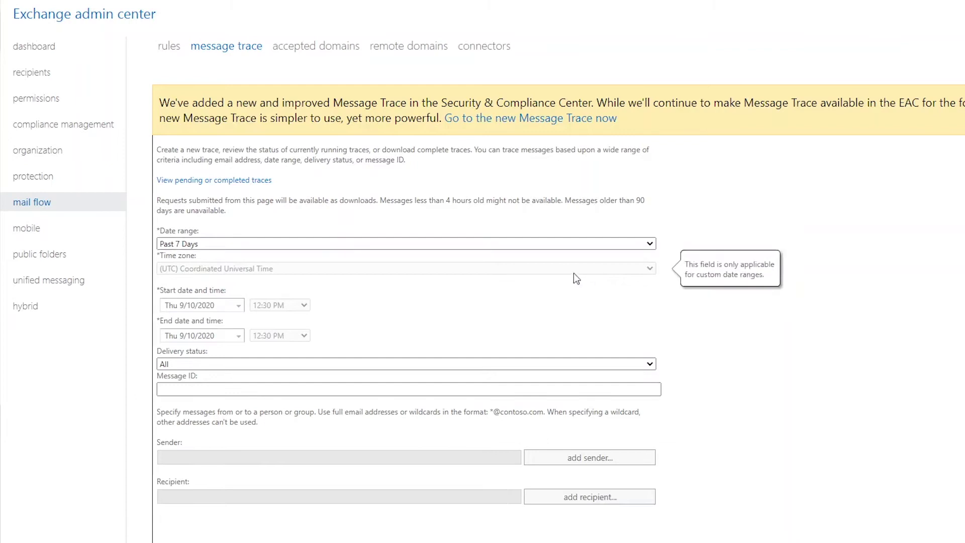
click(220, 365)
click(224, 377)
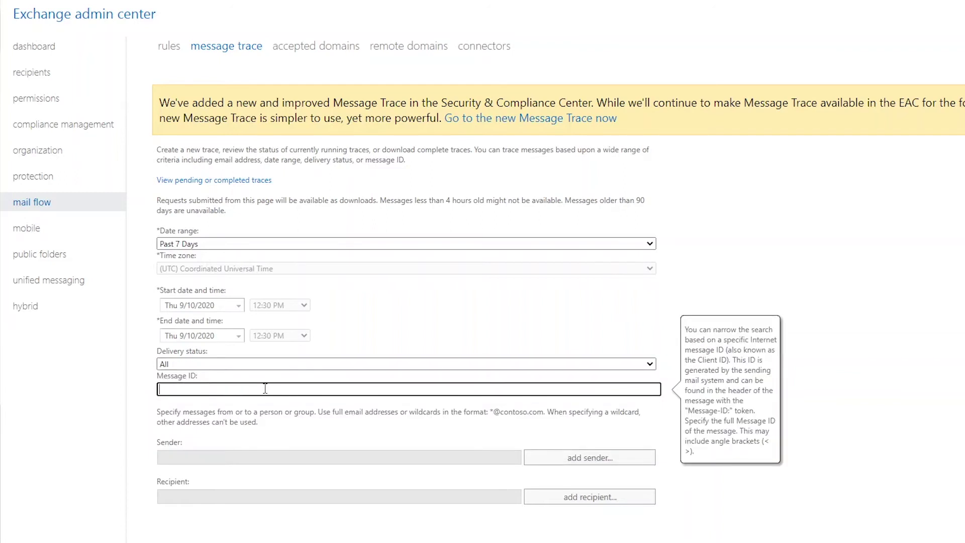
click(580, 462)
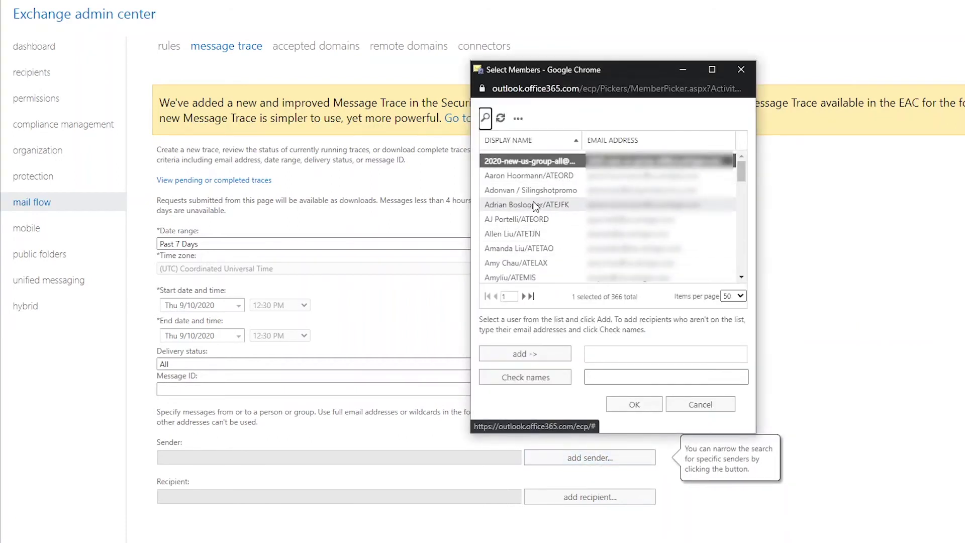
Add three senders in the Select Members picker and confirm them
double_click(534, 205)
double_click(528, 249)
double_click(531, 190)
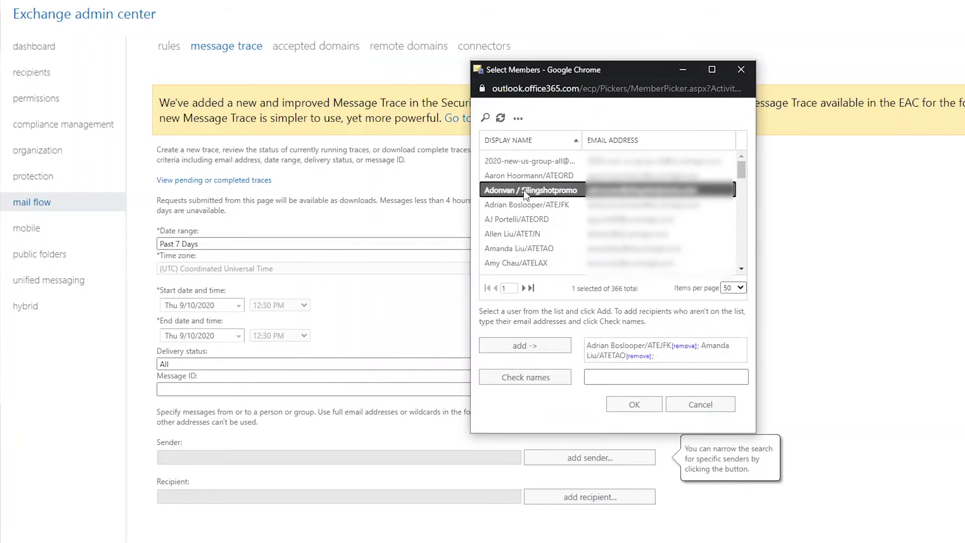
click(634, 404)
Add three recipients to the trace, confirm them, and run the search
click(590, 497)
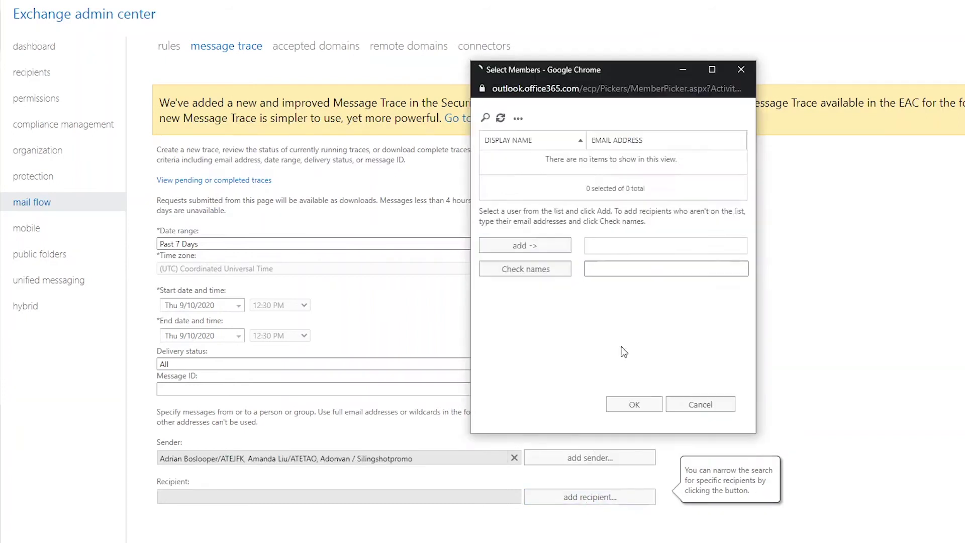
scroll(570, 212, down, 3)
click(572, 189)
double_click(570, 189)
scroll(559, 197, down, 3)
double_click(529, 191)
scroll(559, 196, down, 3)
double_click(528, 209)
click(635, 405)
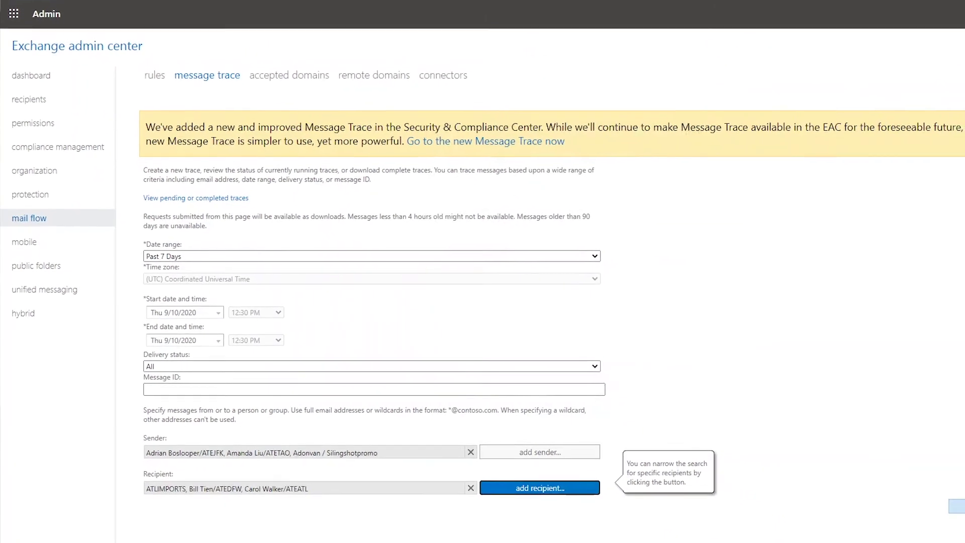
click(898, 496)
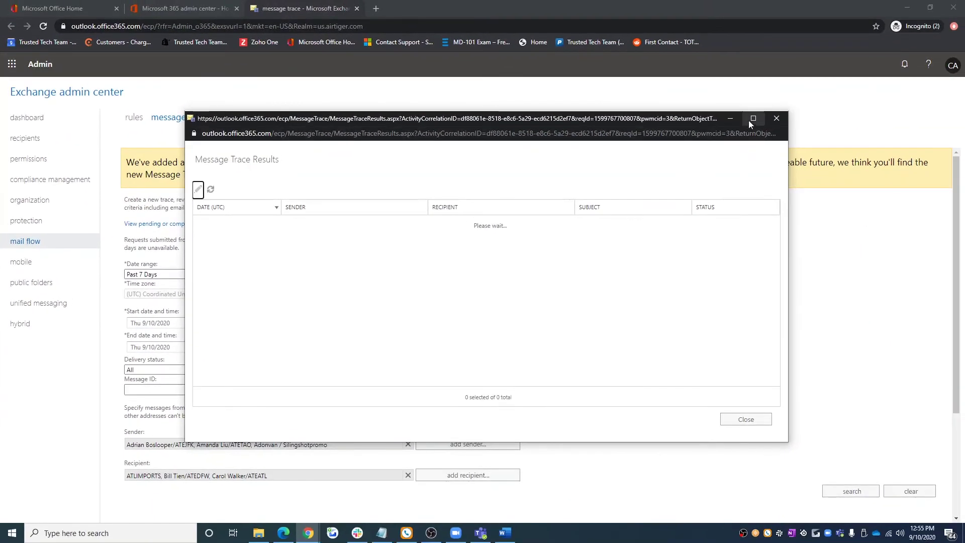
Maximize the Message Trace Results window while the results load
click(751, 119)
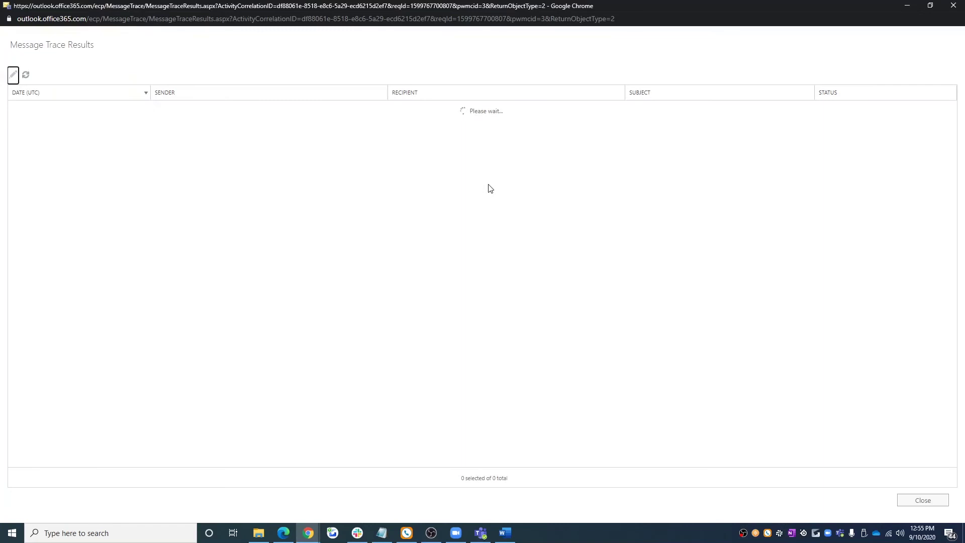